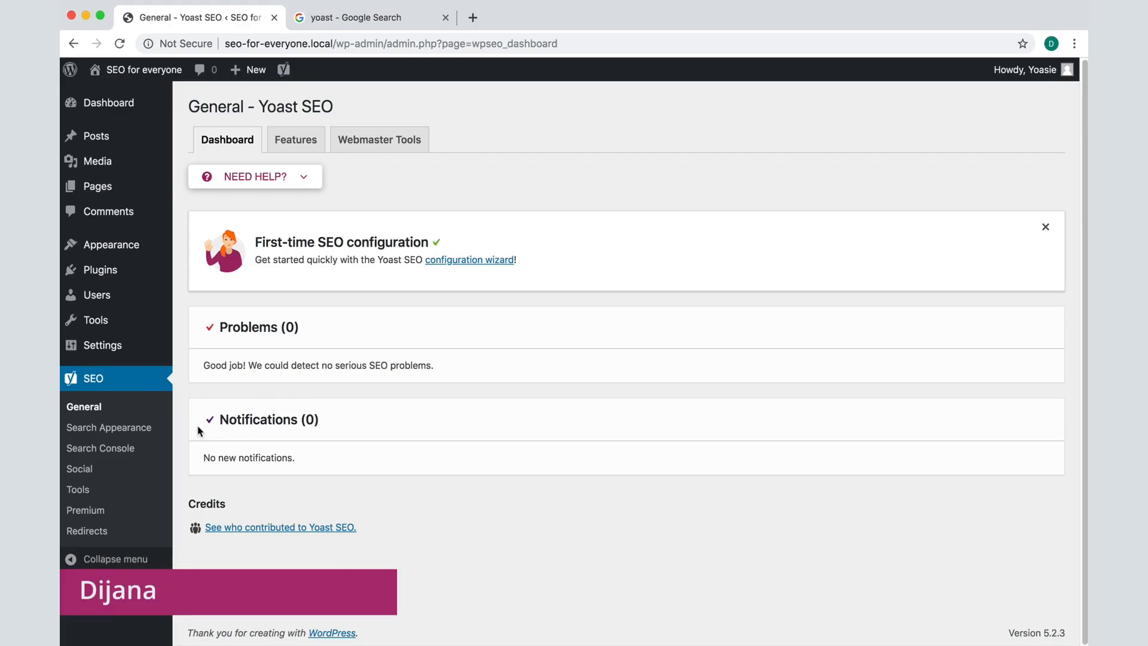
Go to the Yoast SEO Social settings showing the Accounts tab.
{"action": "left_click", "coordinate": [80, 469]}
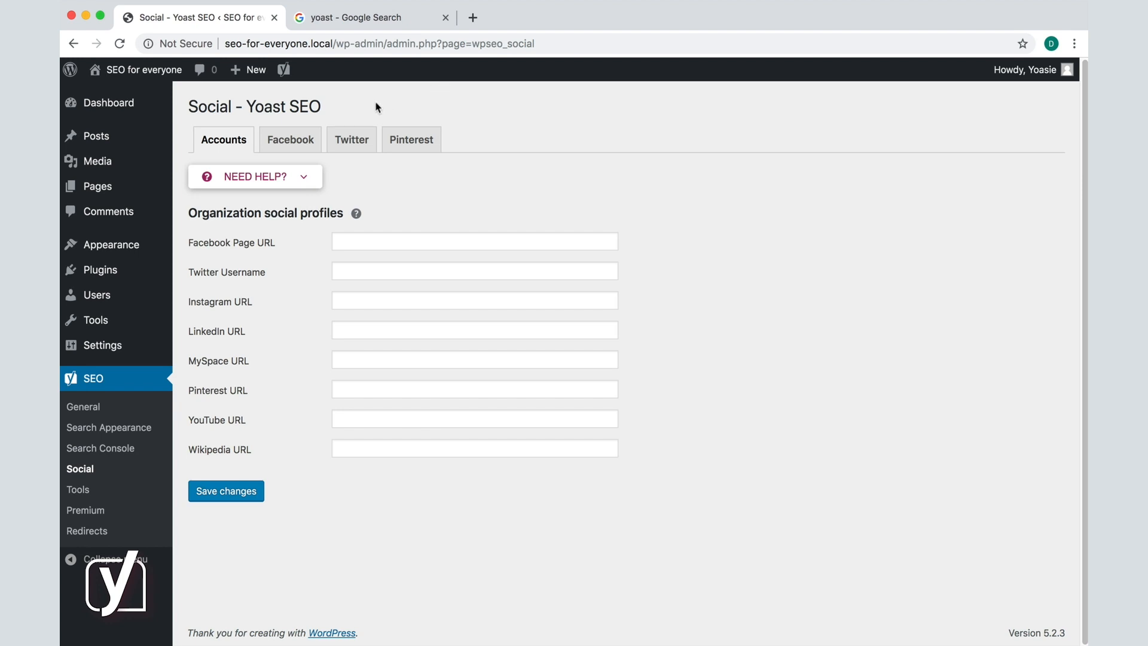
{"action": "left_click", "coordinate": [360, 18]}
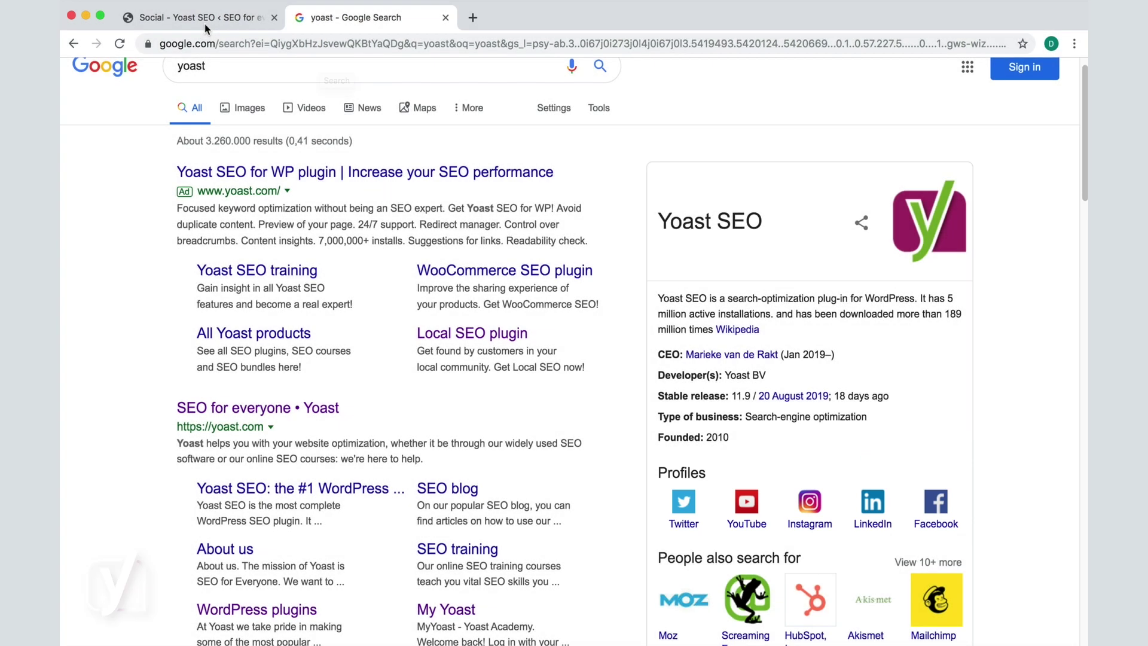
{"action": "left_click", "coordinate": [205, 18]}
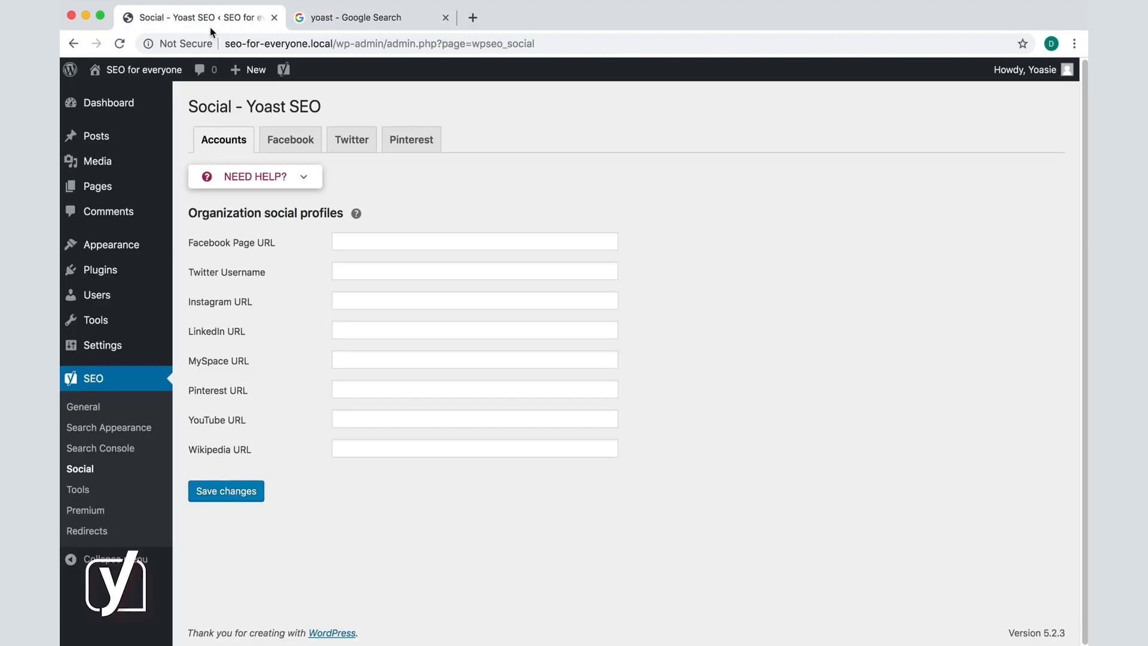
{"action": "left_click", "coordinate": [465, 246]}
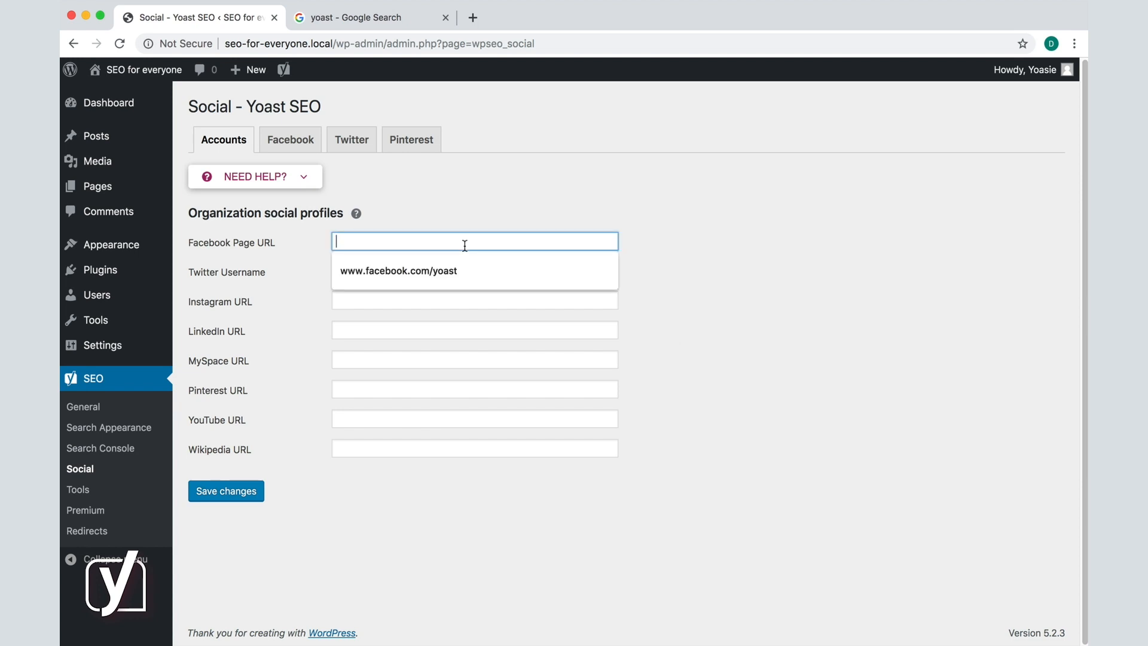
{"action": "left_click", "coordinate": [455, 270]}
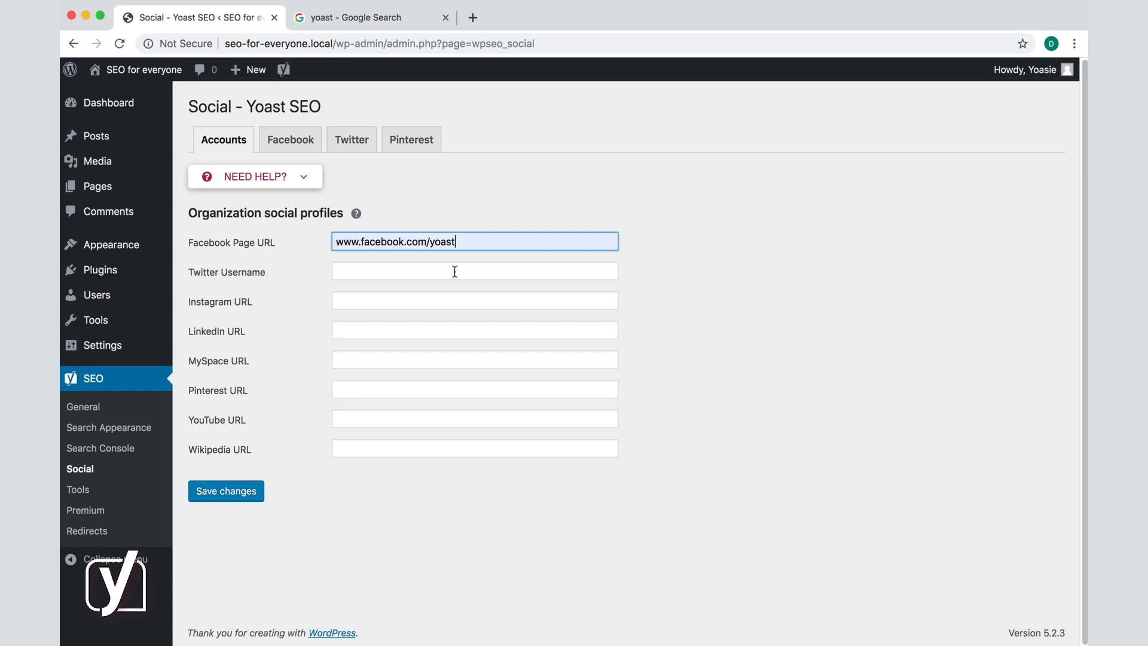
{"action": "left_click", "coordinate": [590, 220]}
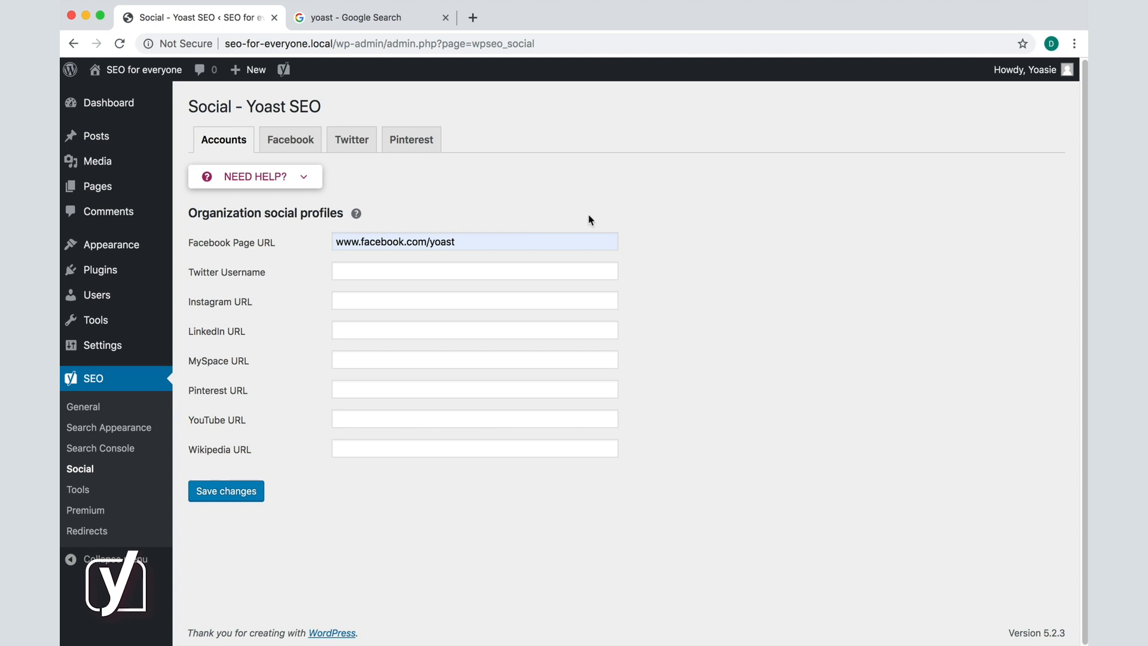
Enter yoast as the organization's Twitter username and save the changes.
{"action": "left_click", "coordinate": [415, 272]}
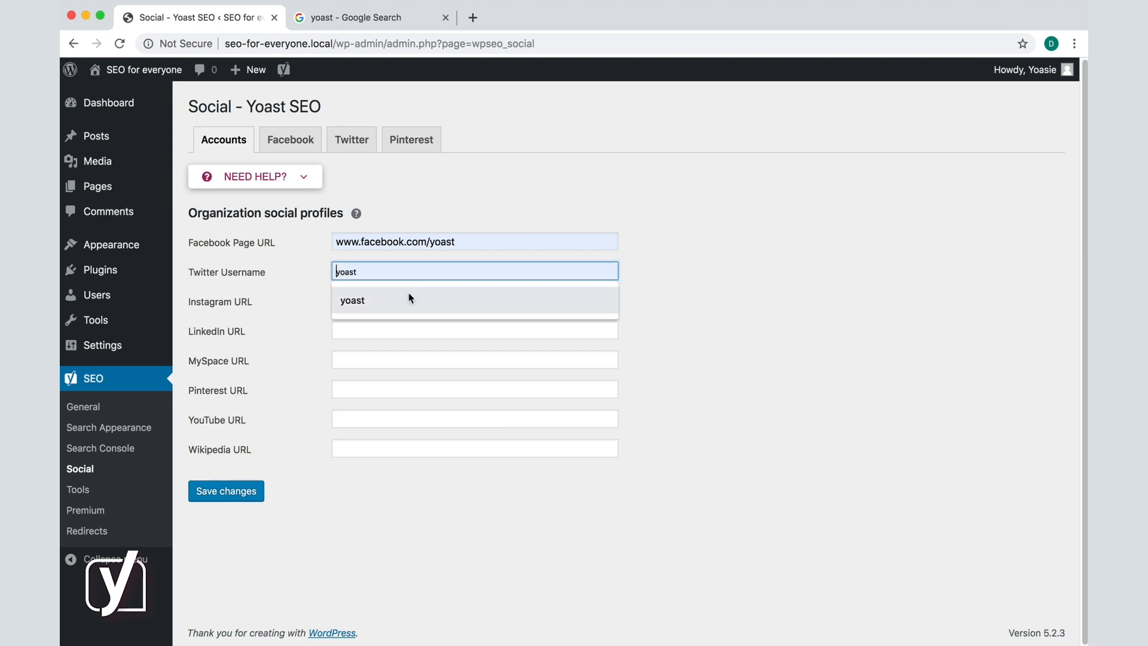
{"action": "left_click", "coordinate": [408, 299]}
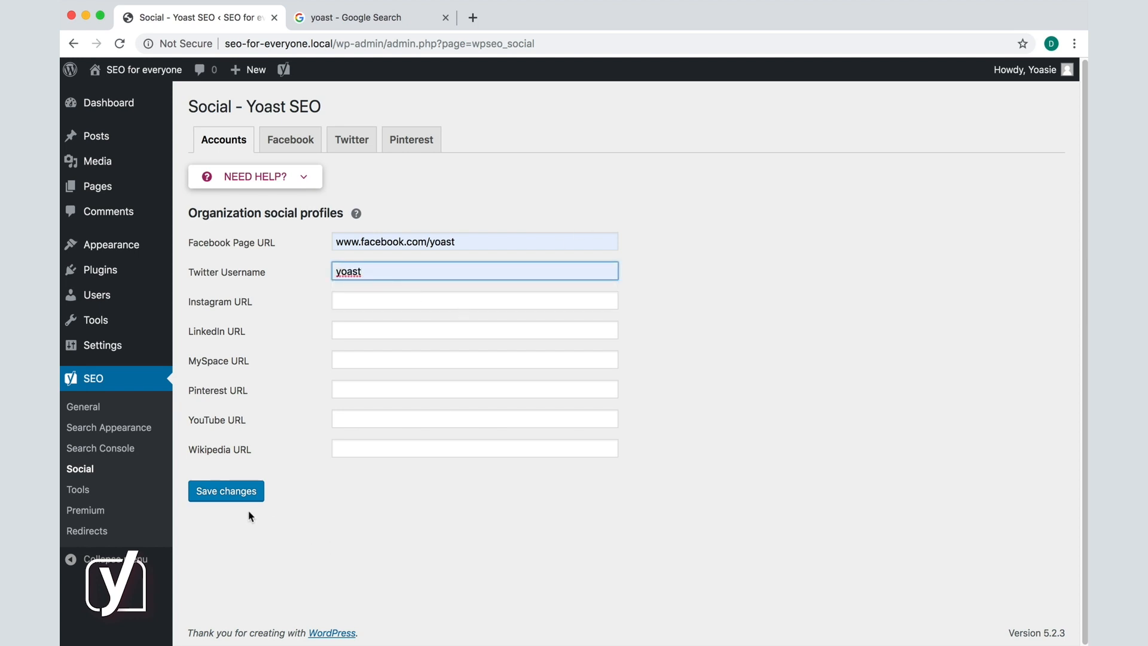
{"action": "left_click", "coordinate": [226, 491]}
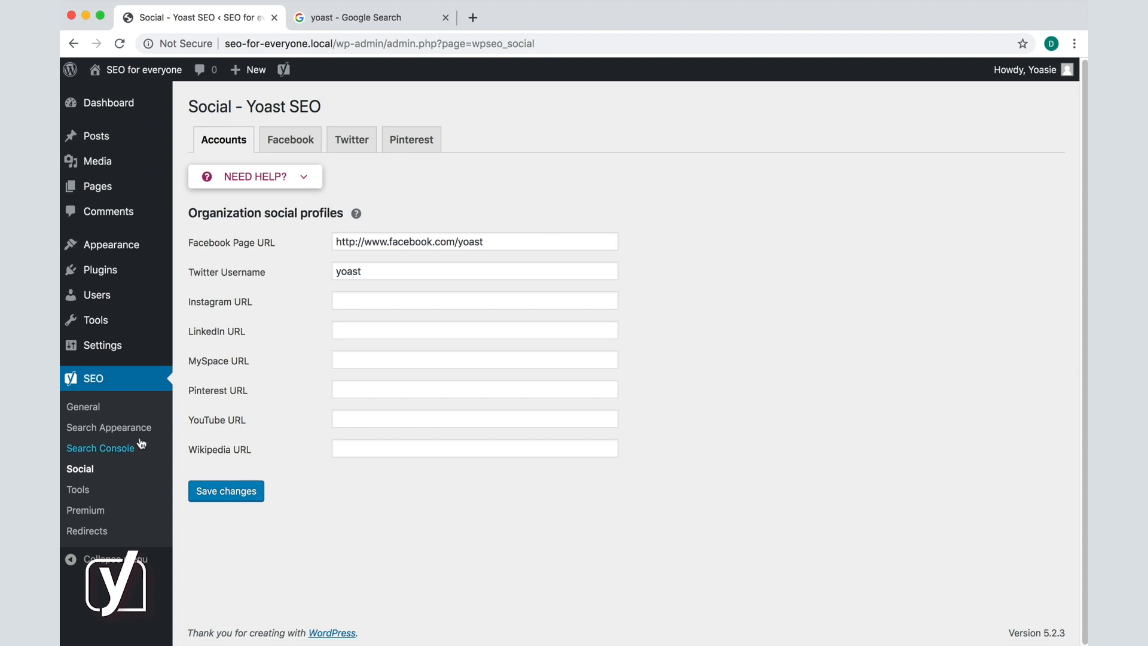
In Search Appearance set the Knowledge Graph to Person, save, and return to Social.
{"action": "left_click", "coordinate": [110, 427]}
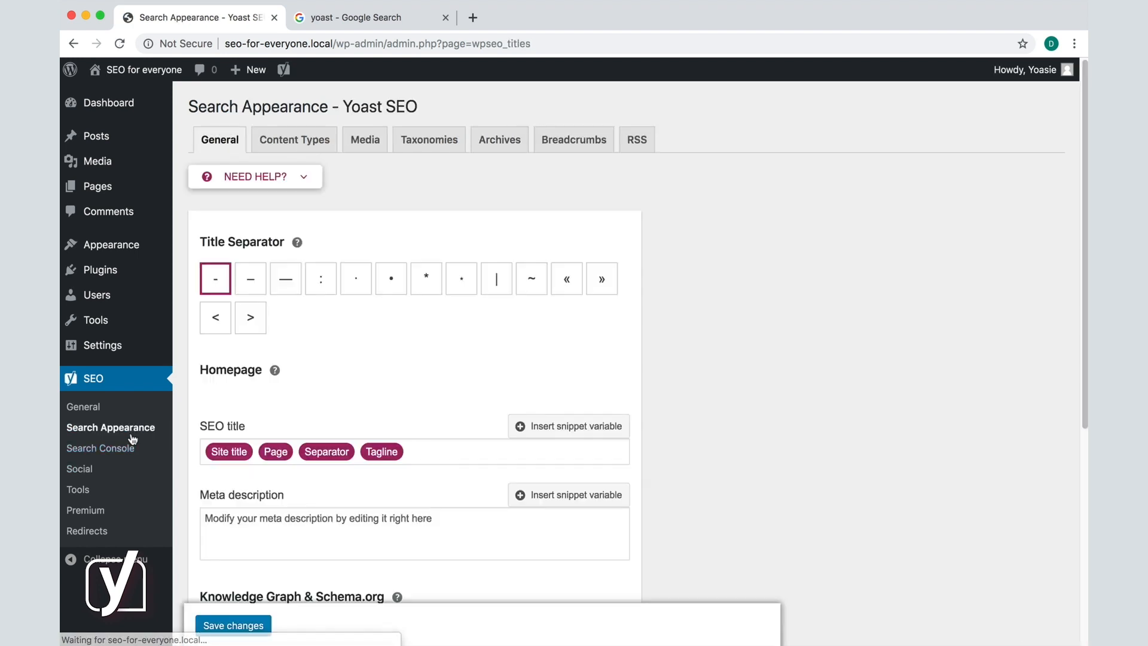
{"action": "scroll", "coordinate": [804, 442], "scroll_direction": "down", "scroll_amount": 5}
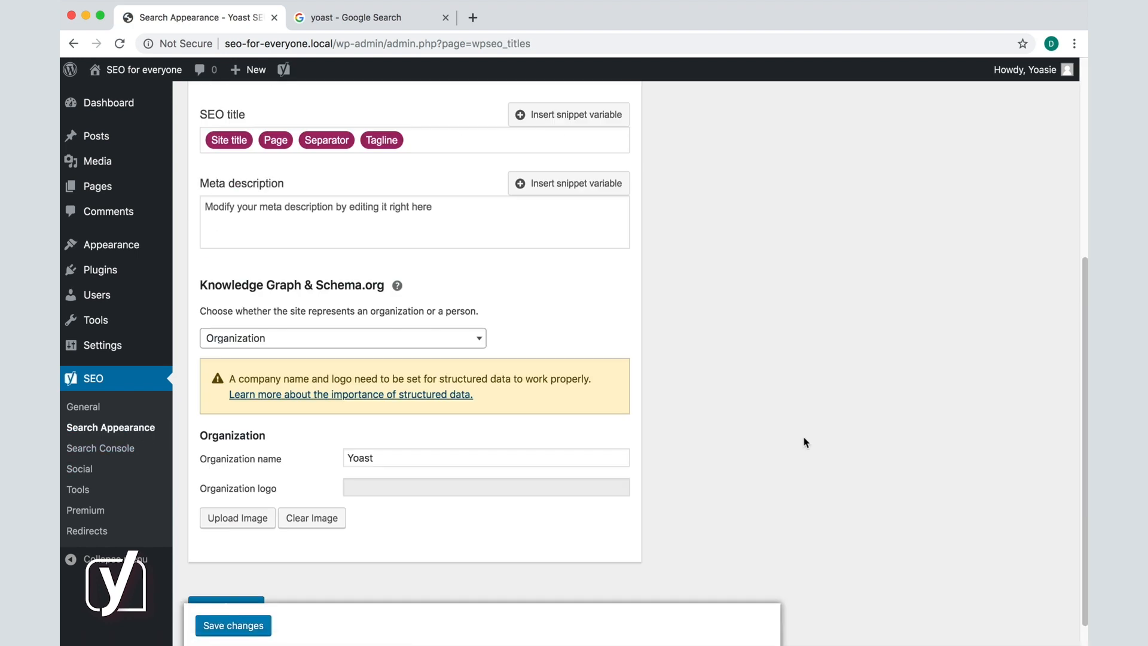
{"action": "scroll", "coordinate": [805, 441], "scroll_direction": "down", "scroll_amount": 2}
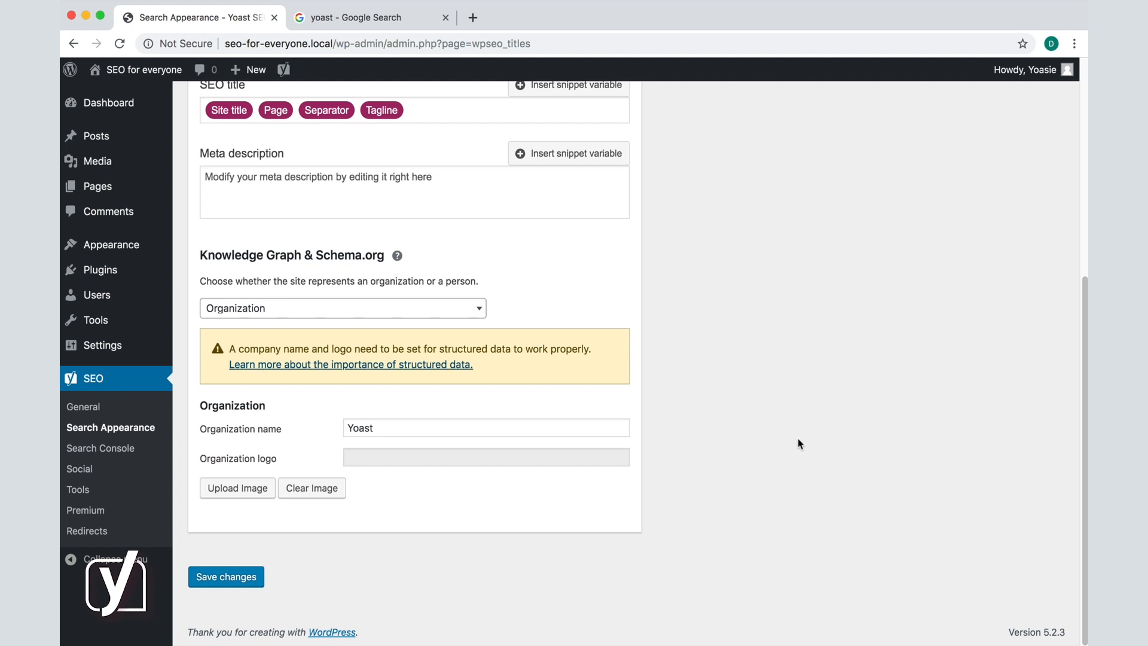
{"action": "left_click", "coordinate": [418, 310]}
{"action": "left_click", "coordinate": [418, 323]}
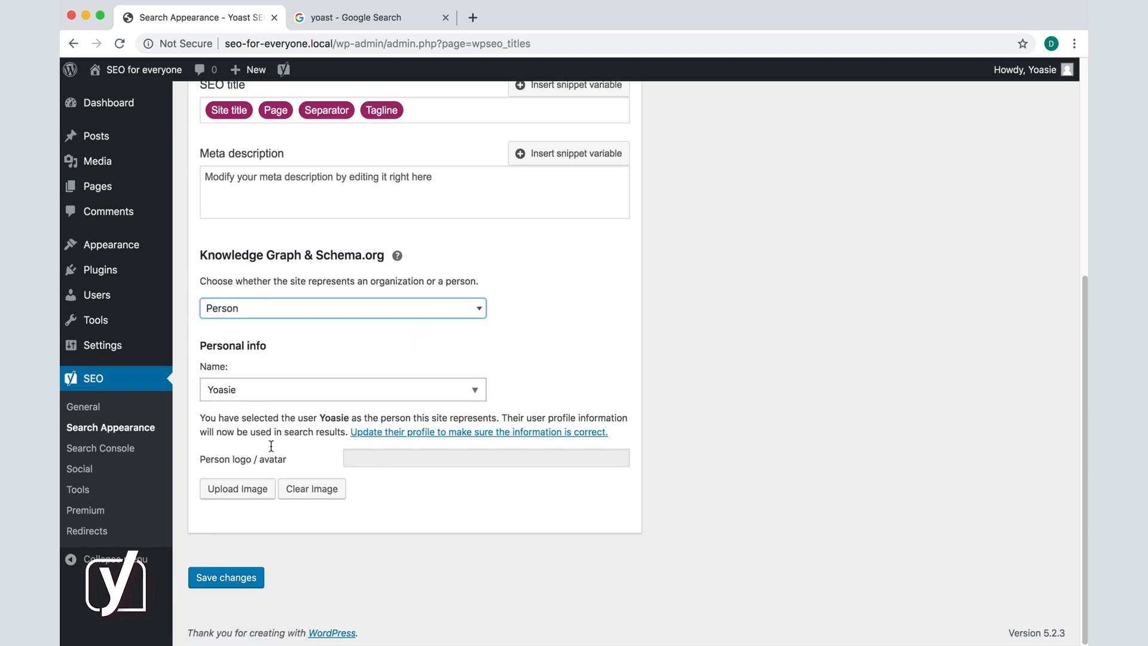
{"action": "left_click", "coordinate": [226, 578]}
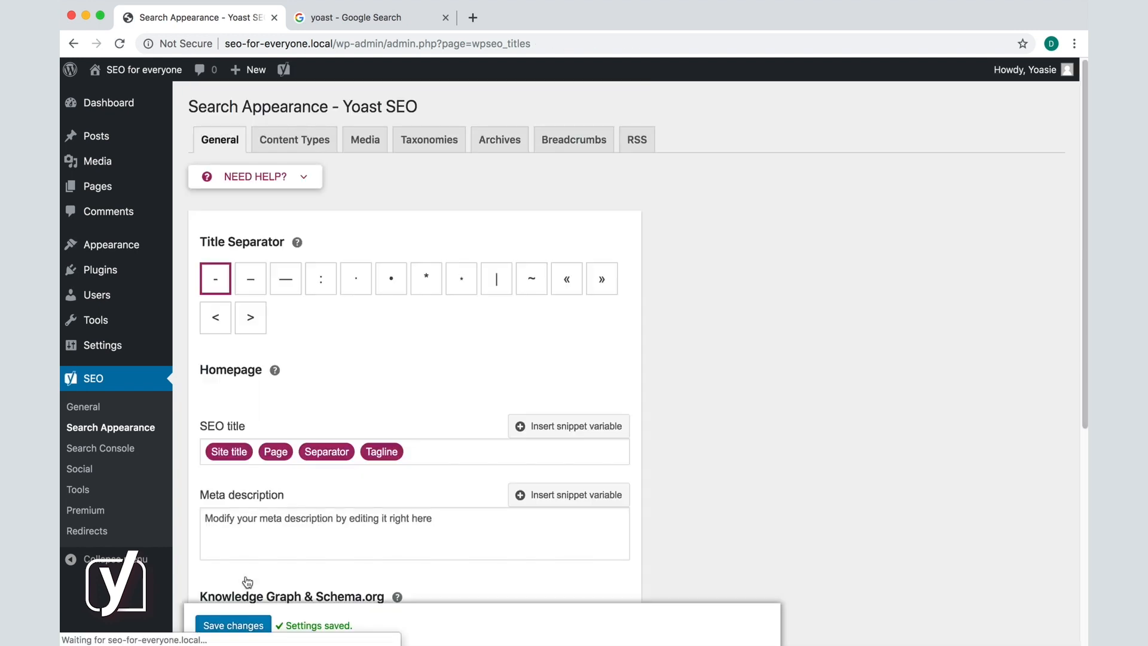
{"action": "left_click", "coordinate": [79, 468]}
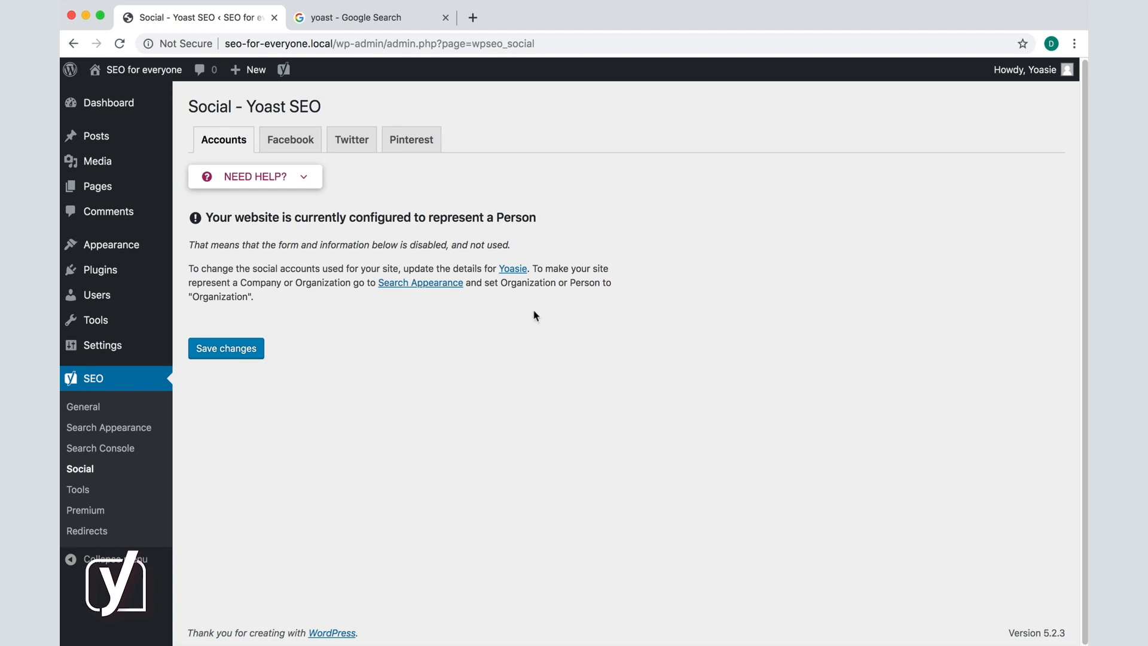
Bring up the user's WordPress profile page in a new browser tab.
{"action": "middle_click", "coordinate": [512, 269]}
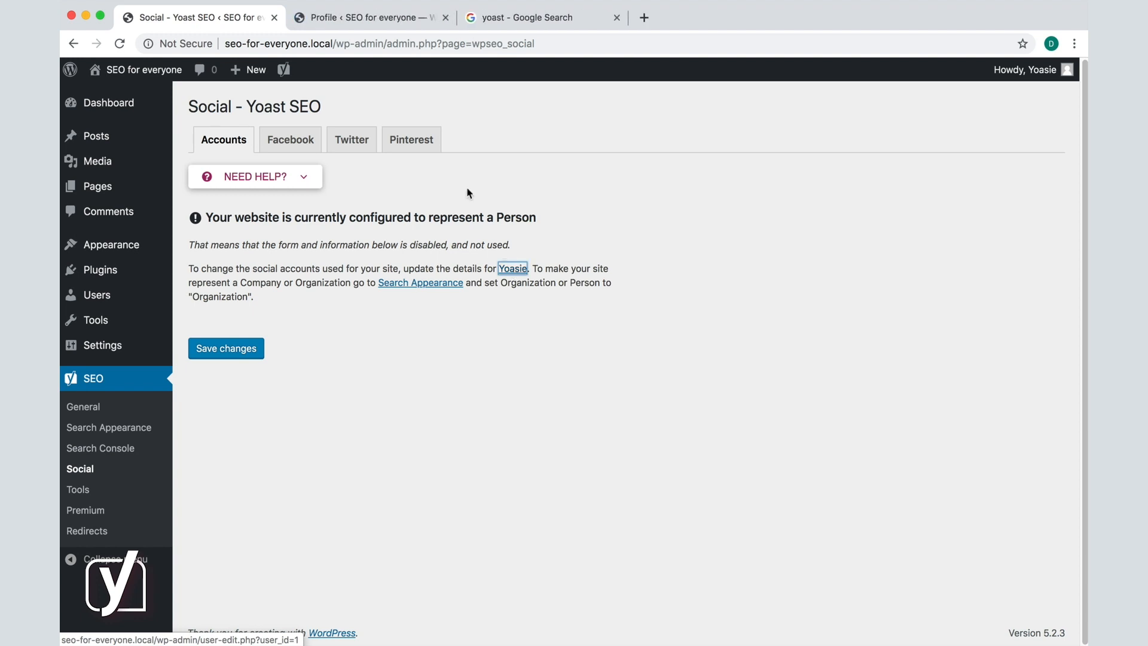
{"action": "left_click", "coordinate": [368, 17]}
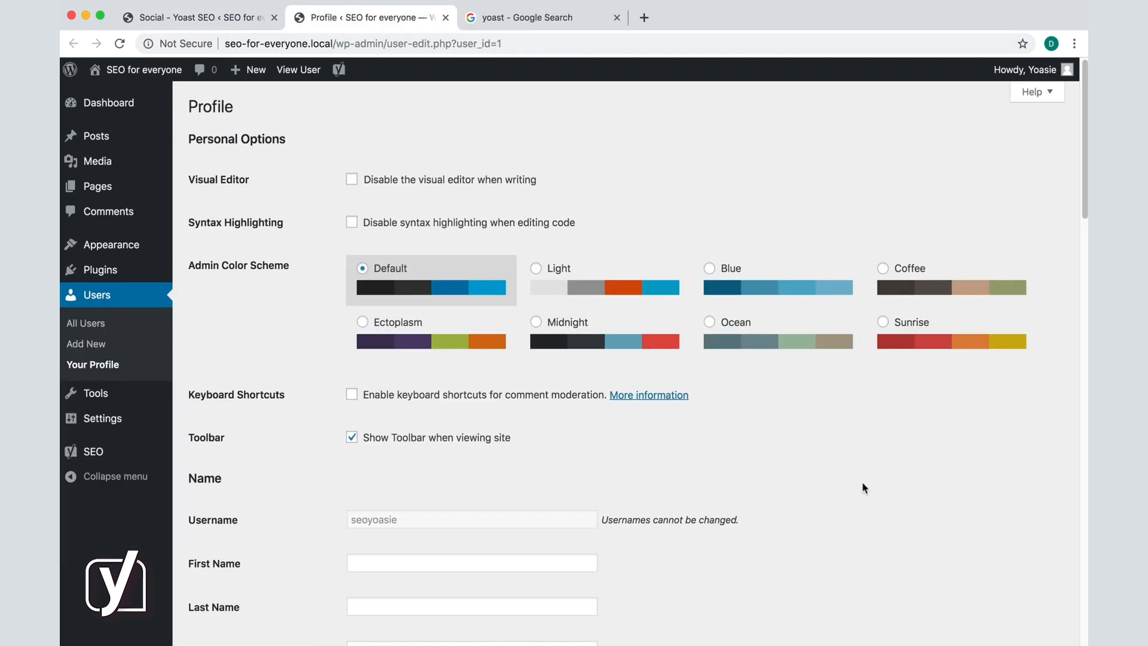
{"action": "scroll", "coordinate": [865, 488], "scroll_direction": "down", "scroll_amount": 4}
{"action": "scroll", "coordinate": [864, 488], "scroll_direction": "down", "scroll_amount": 4}
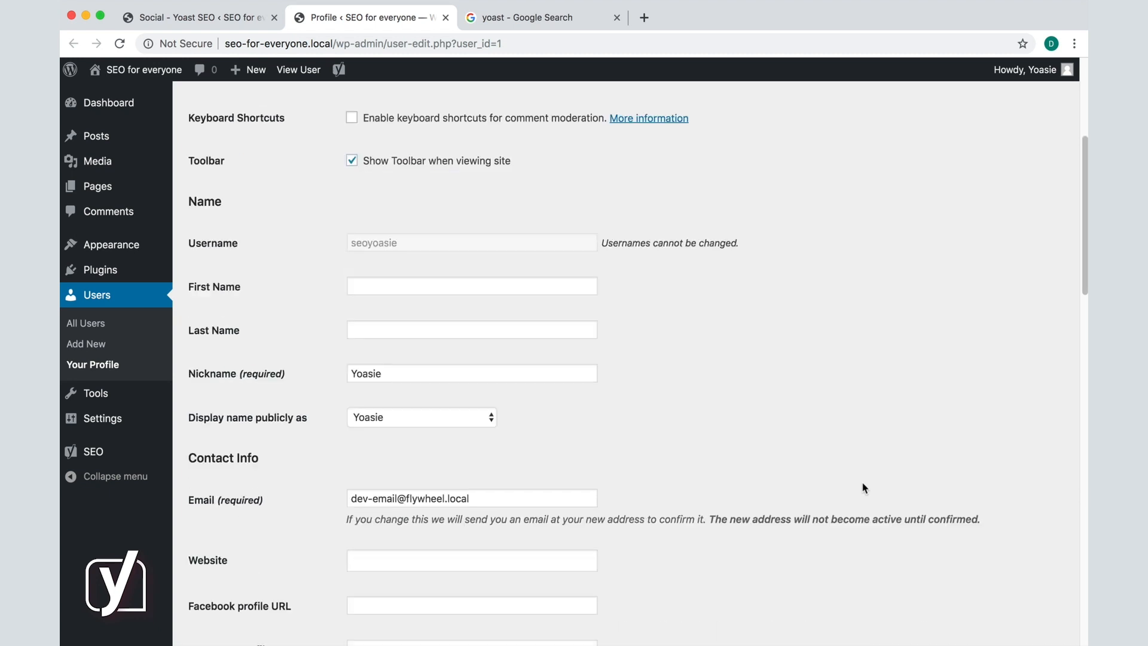
{"action": "scroll", "coordinate": [864, 488], "scroll_direction": "down", "scroll_amount": 4}
{"action": "scroll", "coordinate": [863, 488], "scroll_direction": "down", "scroll_amount": 4}
{"action": "scroll", "coordinate": [865, 488], "scroll_direction": "down", "scroll_amount": 3}
{"action": "scroll", "coordinate": [865, 488], "scroll_direction": "down", "scroll_amount": 2}
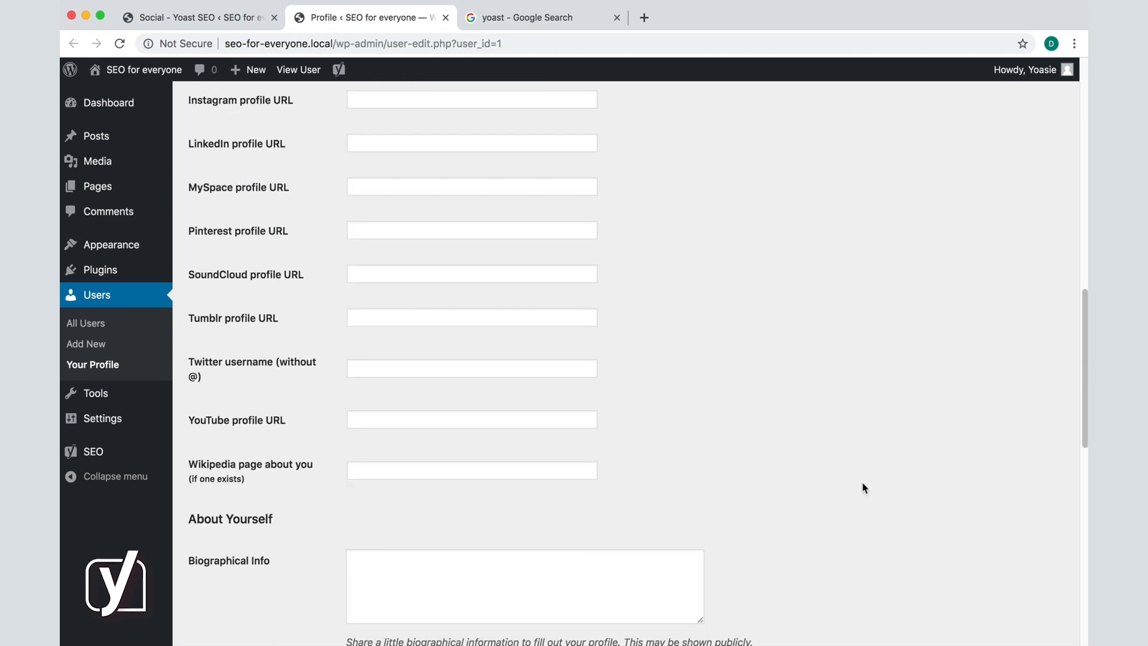
{"action": "scroll", "coordinate": [864, 489], "scroll_direction": "up", "scroll_amount": 1}
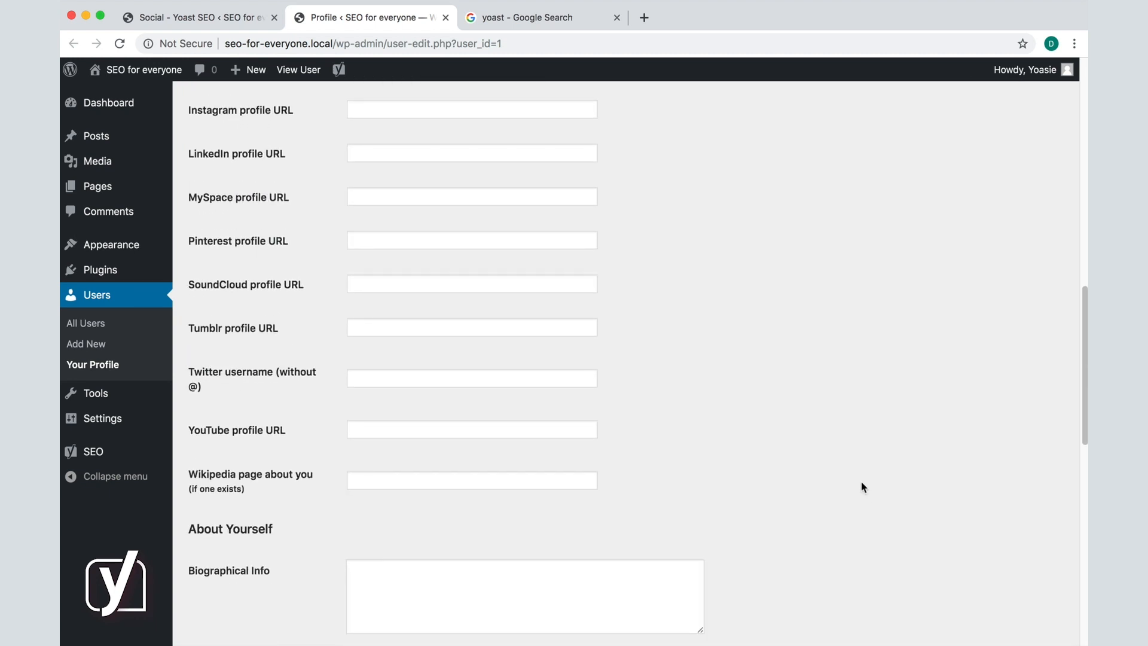
Enter the suggested Twitter username yoasie and update the profile.
{"action": "left_click", "coordinate": [467, 369]}
{"action": "left_click", "coordinate": [449, 409]}
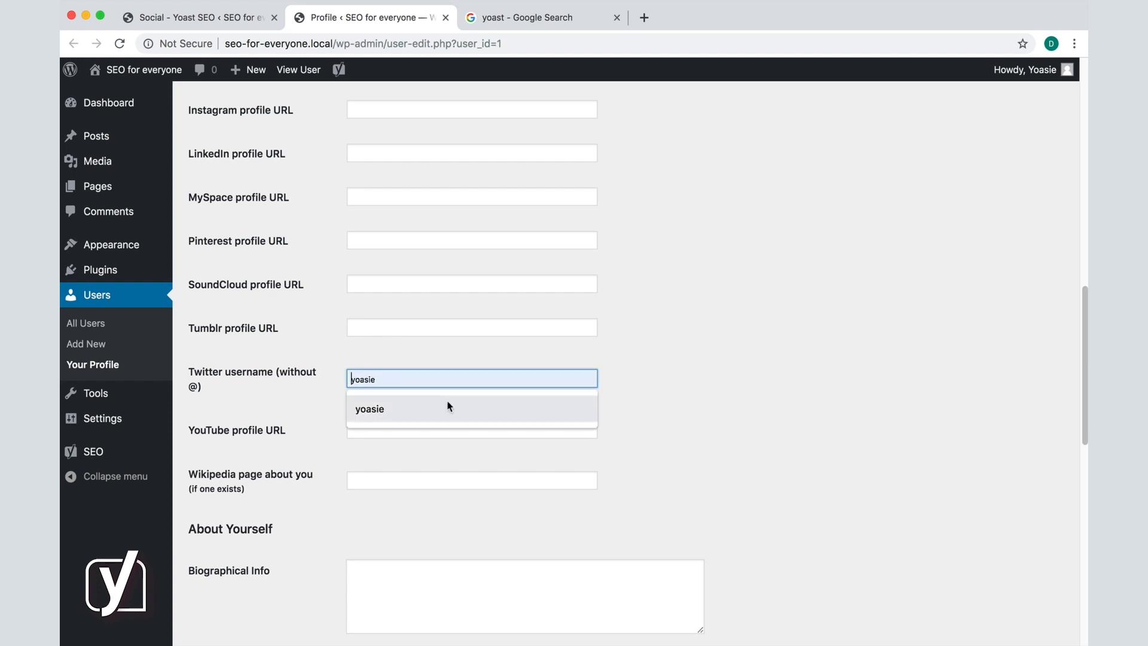
{"action": "scroll", "coordinate": [645, 463], "scroll_direction": "down", "scroll_amount": 10}
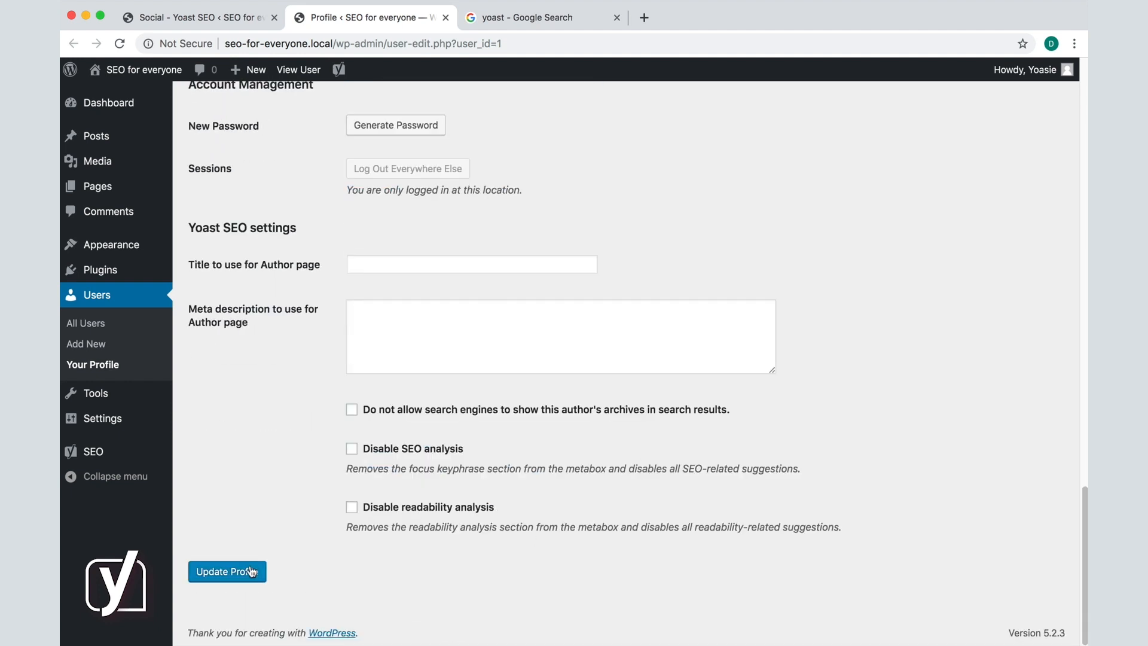
{"action": "left_click", "coordinate": [227, 572]}
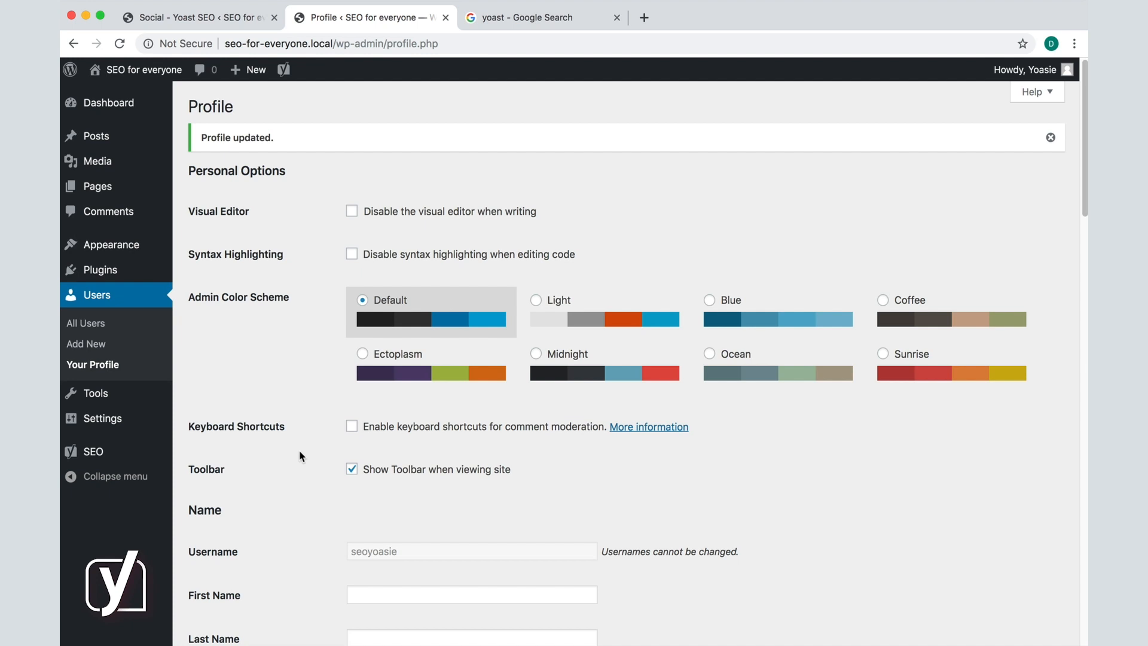
Close the user profile tab, returning to the Social settings page.
{"action": "left_click", "coordinate": [198, 17]}
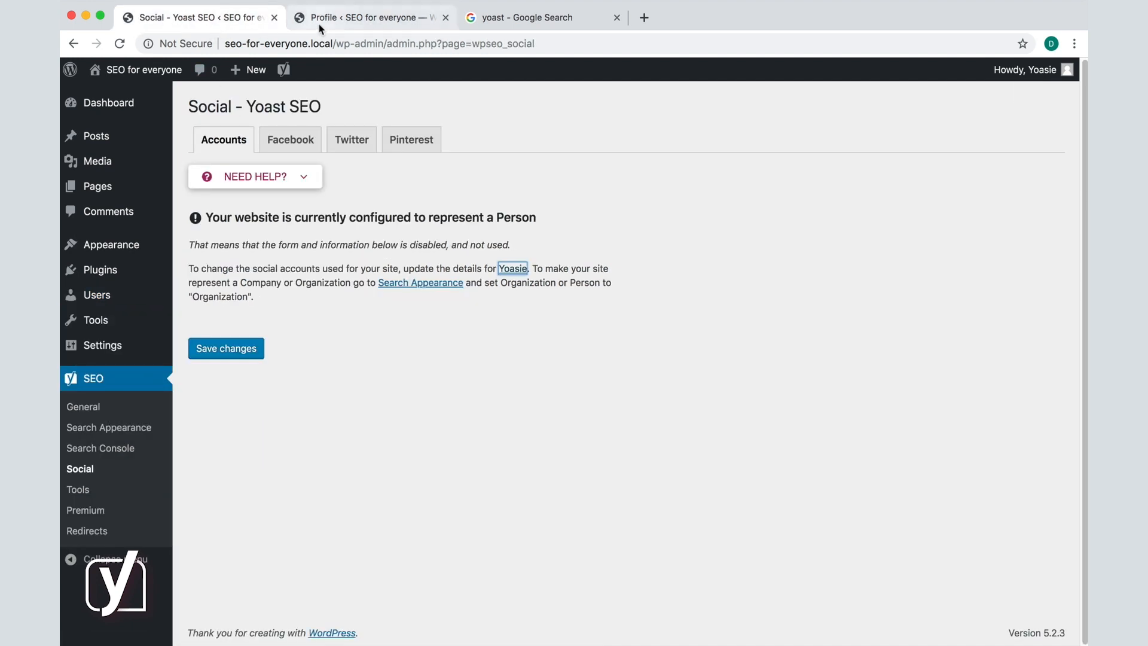
{"action": "left_click", "coordinate": [445, 18]}
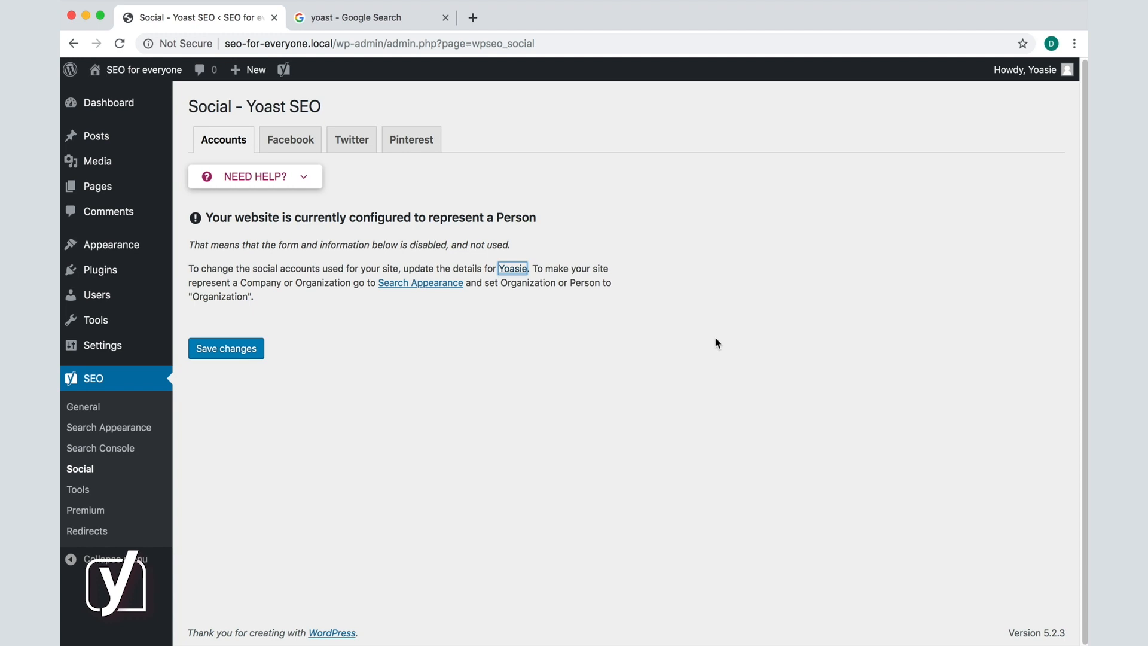
In the Google results for Yoast, follow the CEO link to her knowledge panel.
{"action": "left_click", "coordinate": [367, 17]}
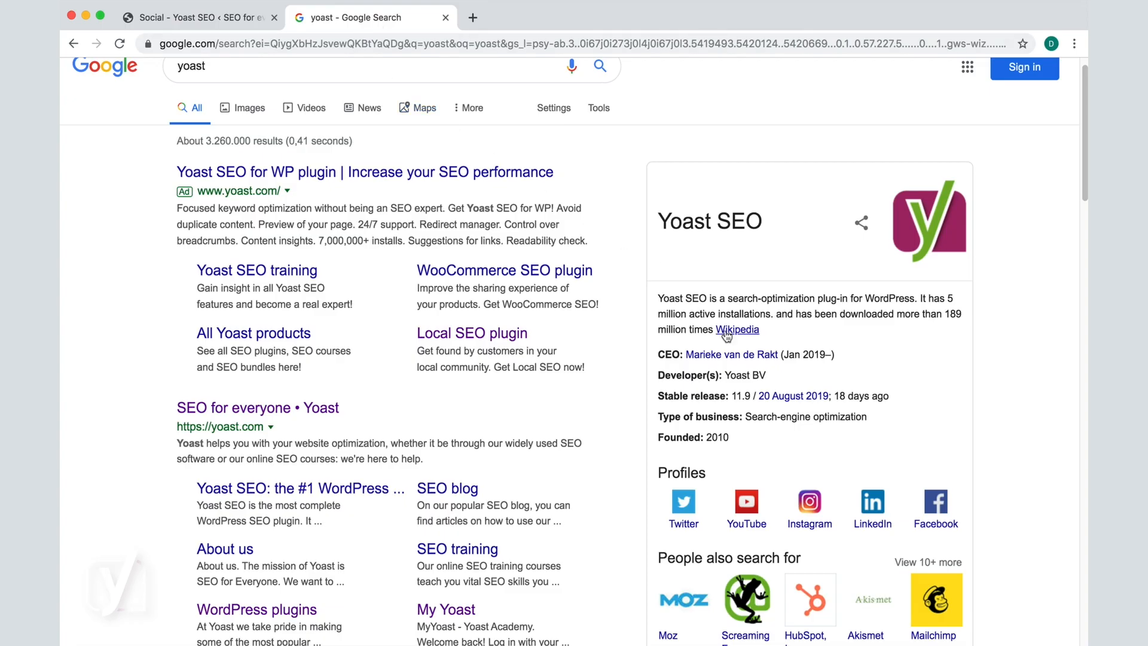
{"action": "left_click", "coordinate": [731, 354]}
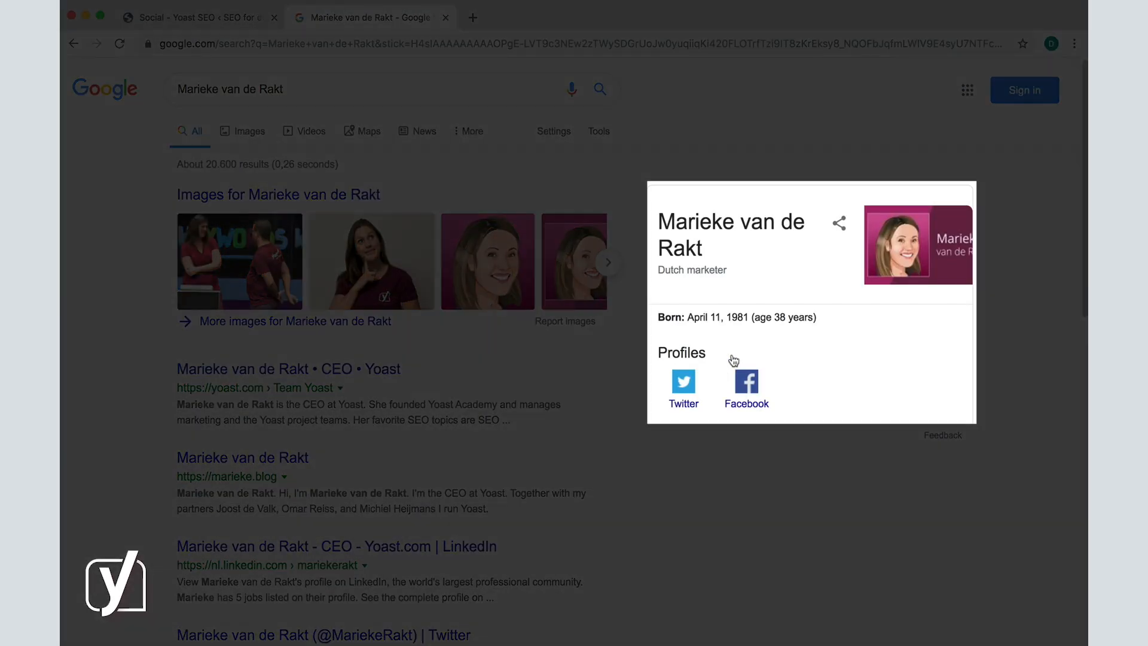